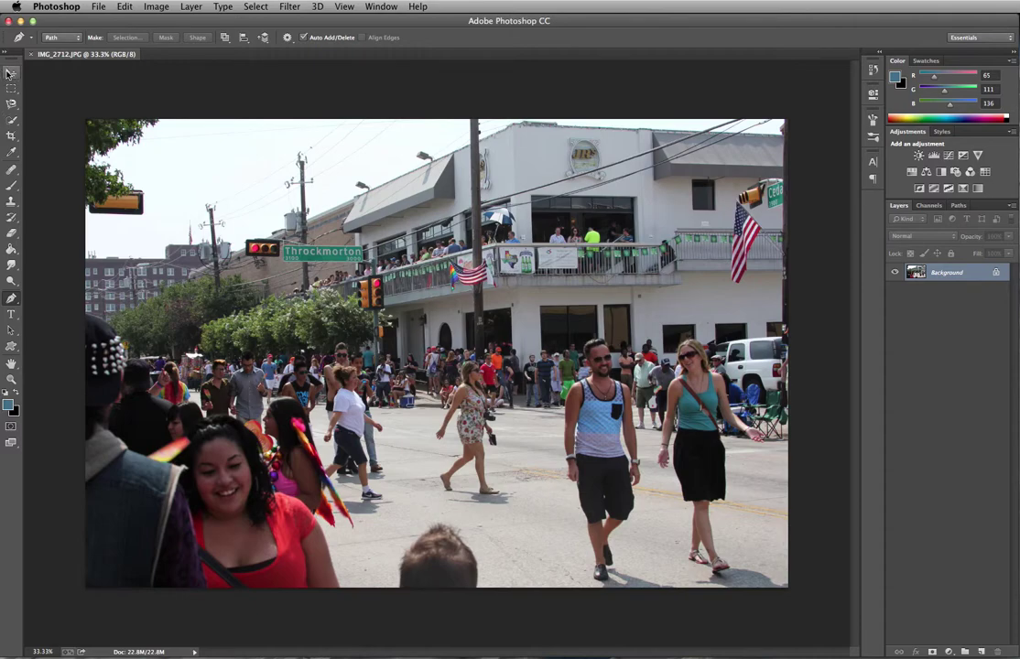
- Choose the Rectangular Marquee tool from the toolbar
left_click(11, 87)
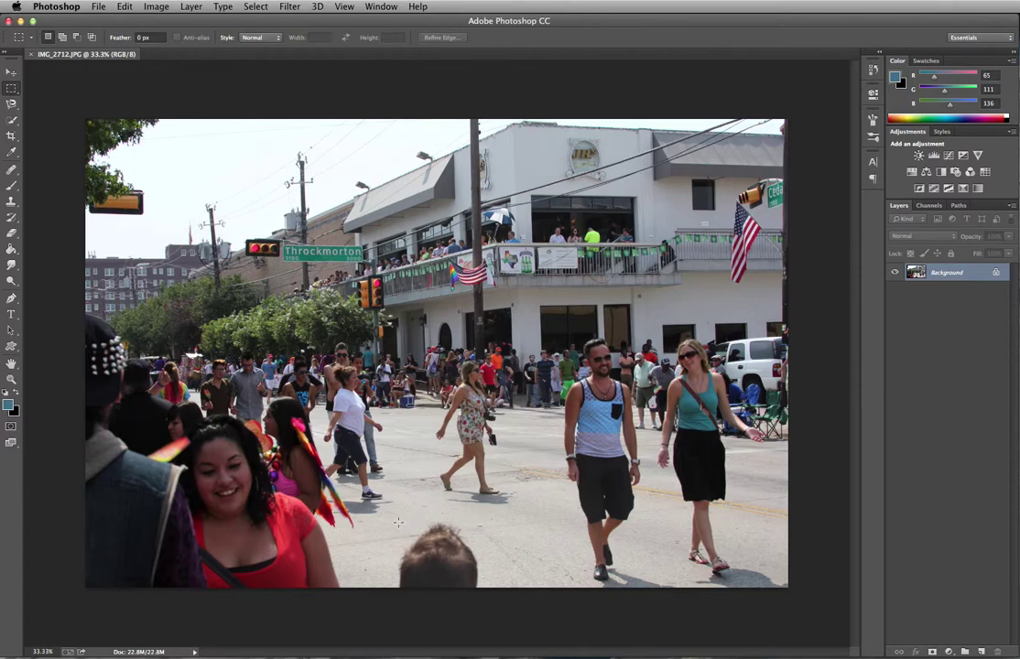
- Marquee-select the boy's head at the bottom and Content-Aware fill it with pavement
left_click_drag(398, 522, 478, 595)
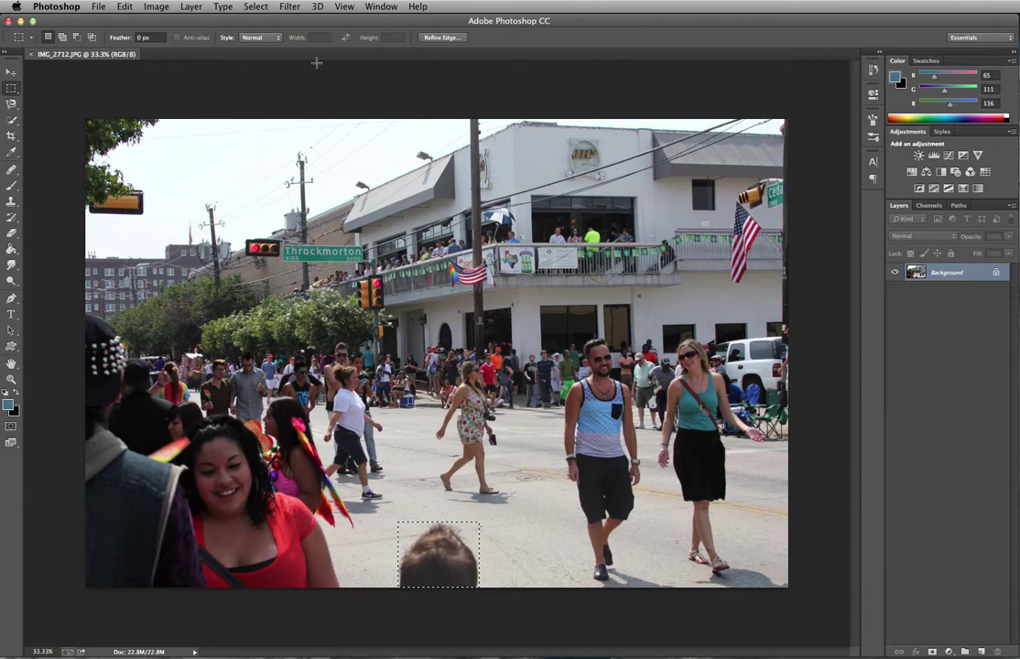
left_click(155, 8)
mouse_move(133, 6)
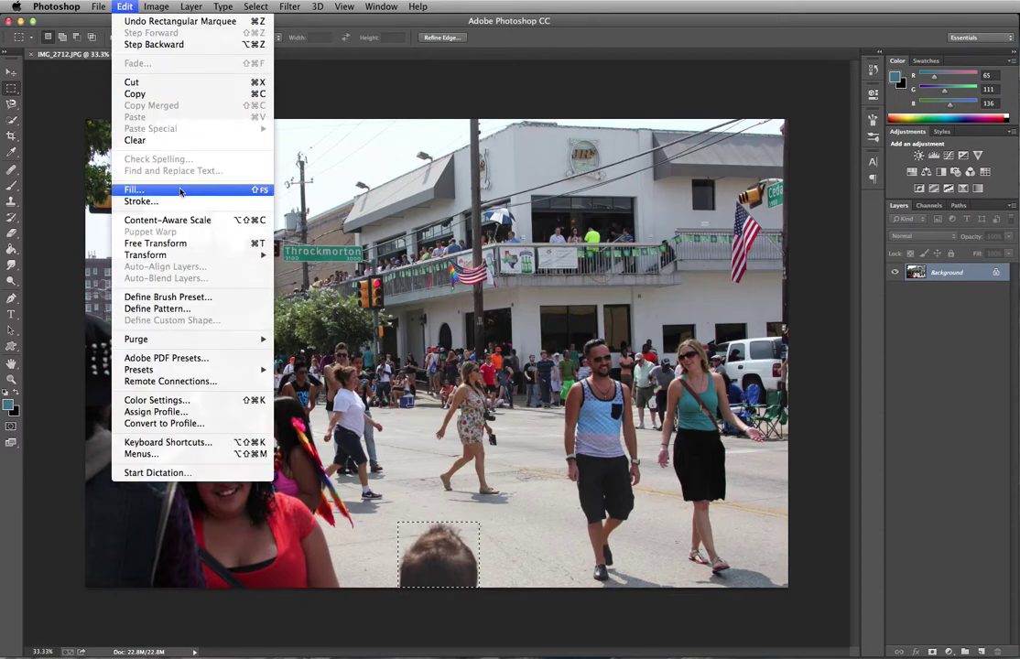
left_click(134, 189)
left_click(670, 364)
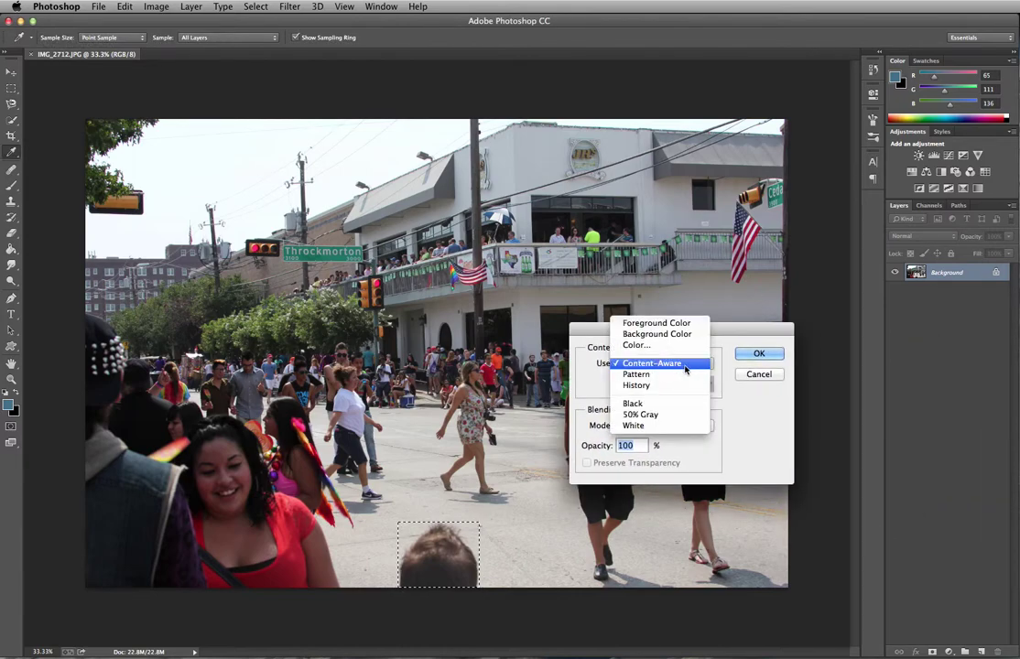
left_click(679, 364)
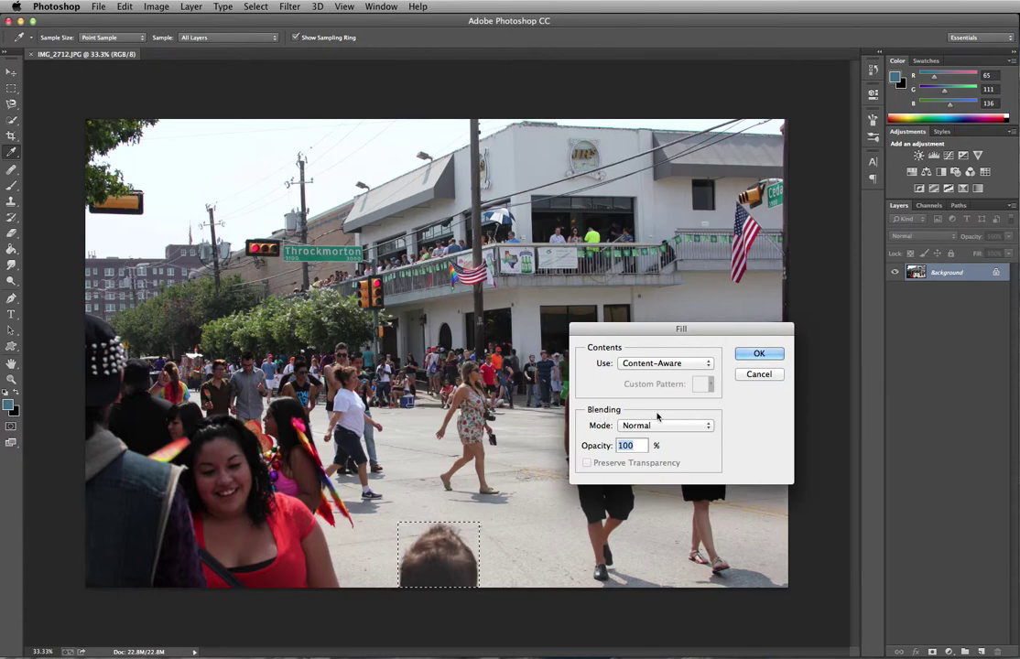
left_click(758, 353)
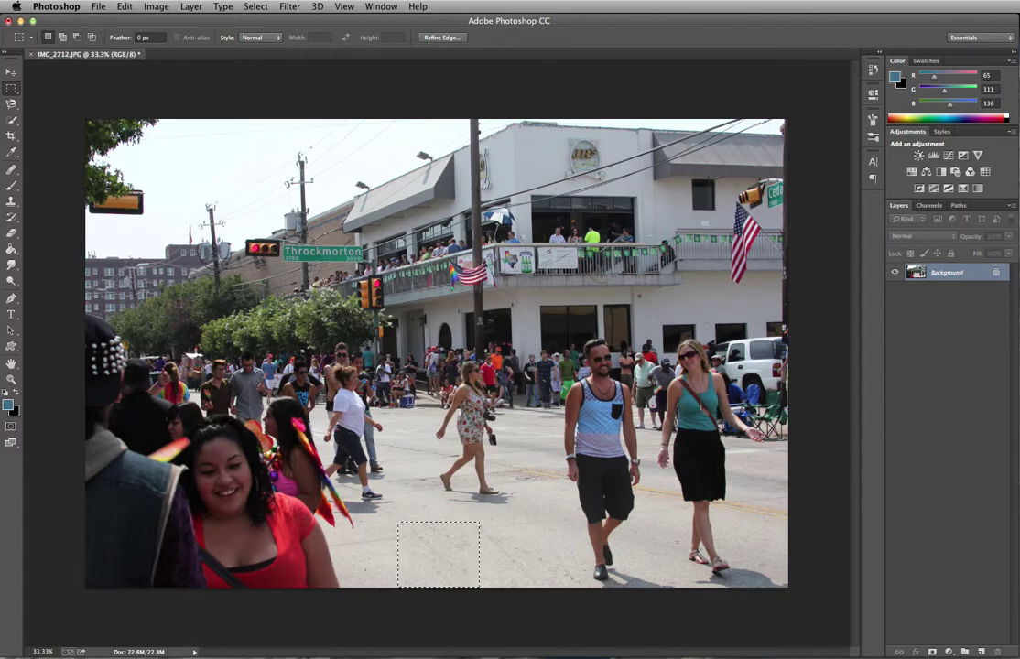
- Deselect, then zoom in to 400% on the JR's Dallas sign
key("ctrl+d")
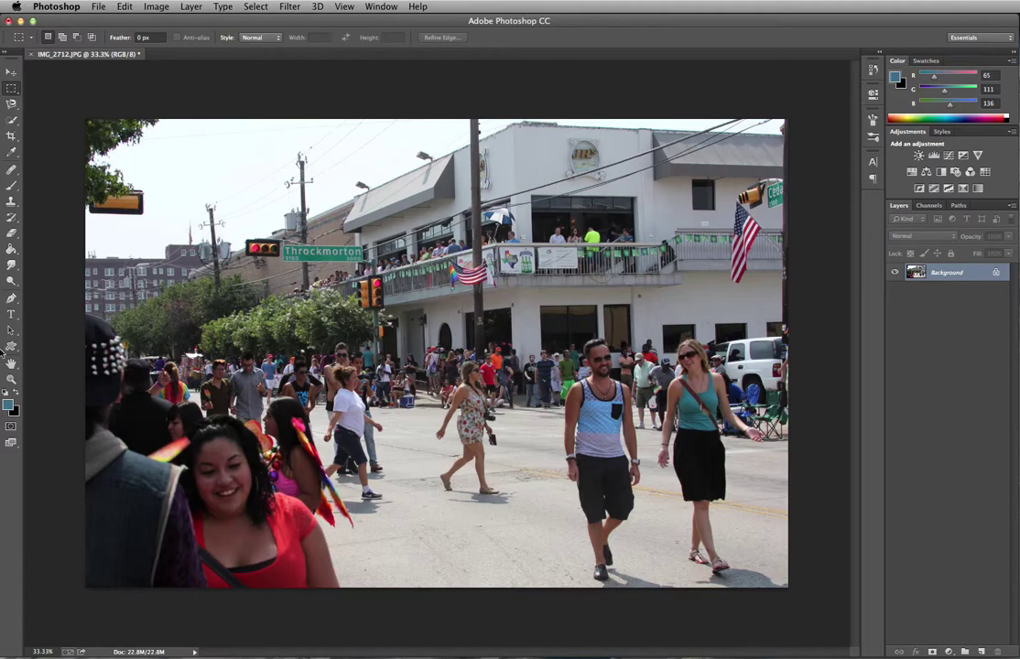
left_click(13, 380)
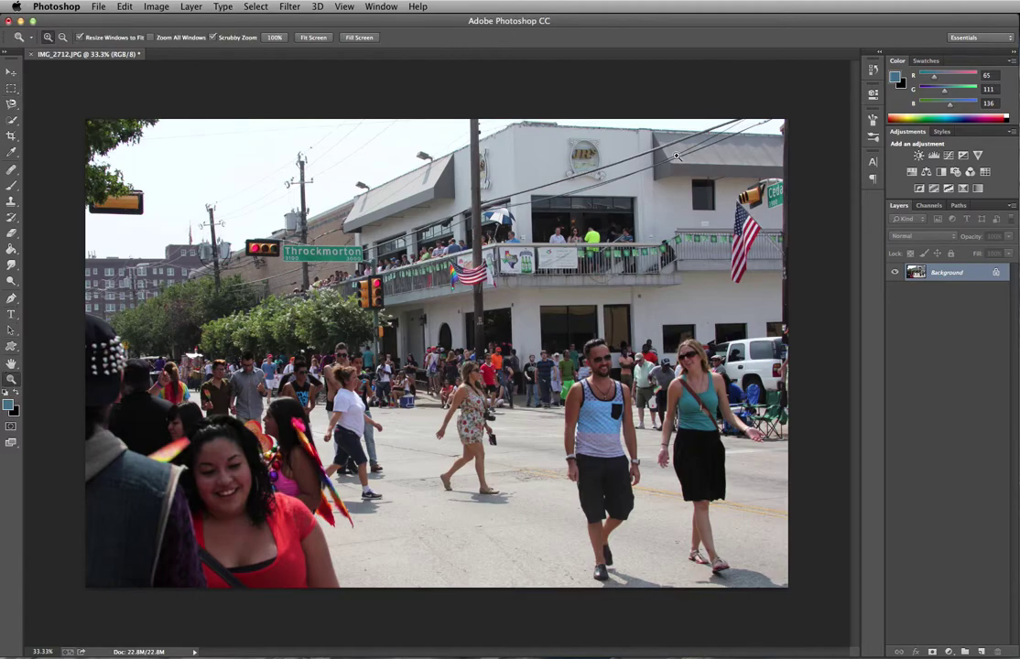
left_click(584, 147)
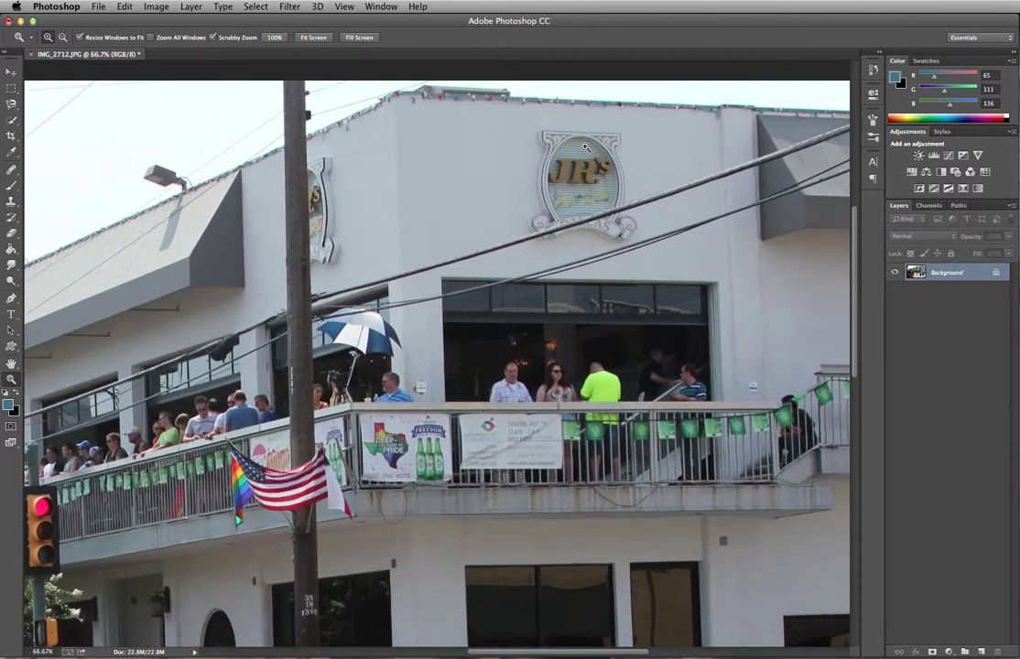
left_click(585, 147)
left_click(585, 147)
left_click(585, 160)
left_click(584, 160)
scroll(585, 160, "up", 2)
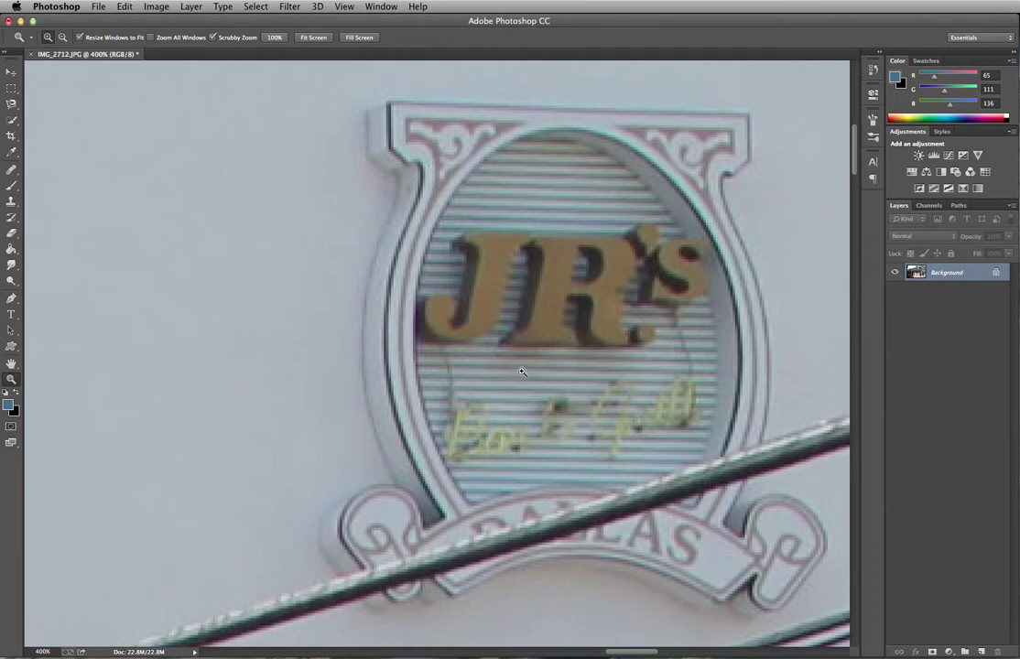
- Pen-trace the JR's sign outline down its left edge and around the lower-left scroll
left_click(14, 298)
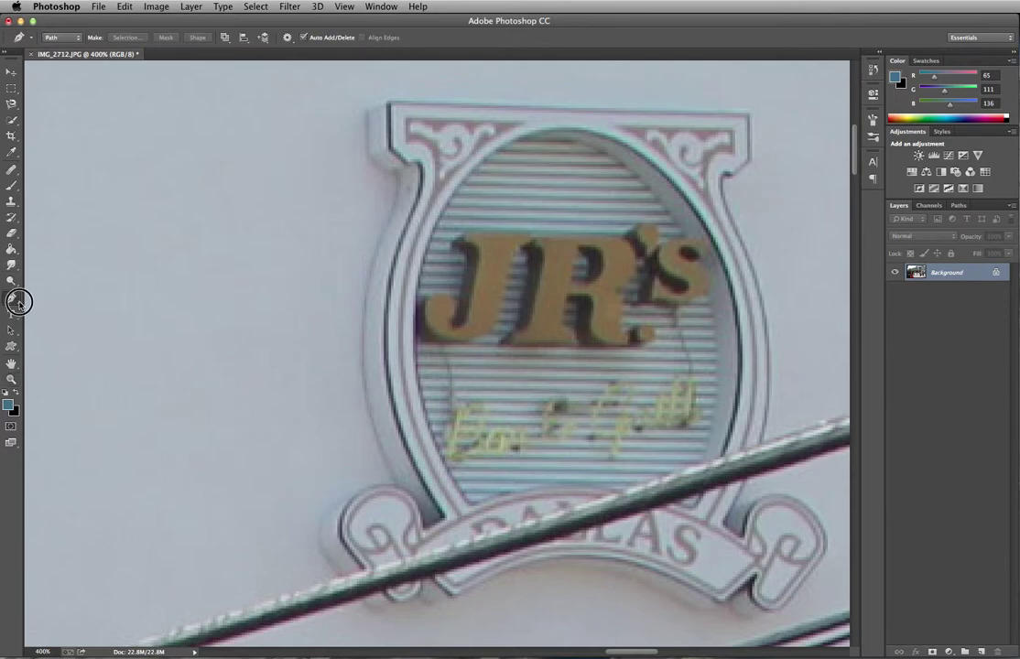
left_click(364, 112)
left_click(360, 149)
left_click(366, 165)
left_click(383, 172)
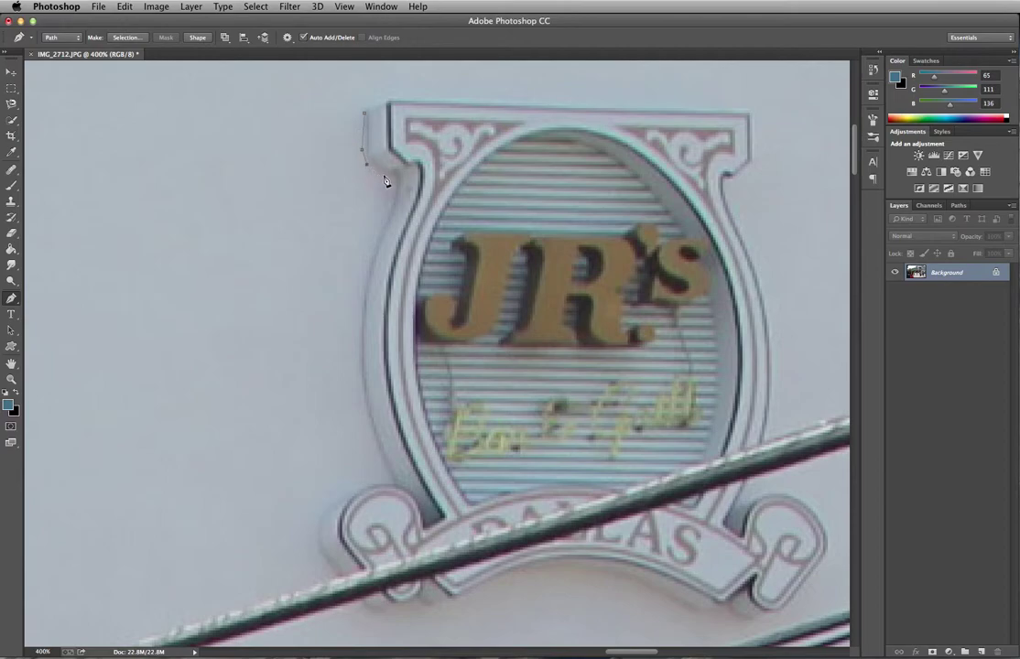
left_click(392, 186)
left_click(367, 240)
left_click(358, 289)
left_click(355, 323)
left_click(353, 366)
left_click(359, 403)
left_click(364, 434)
left_click(378, 476)
left_click(349, 485)
left_click(329, 496)
left_click(315, 513)
left_click(309, 528)
left_click(313, 552)
left_click(323, 574)
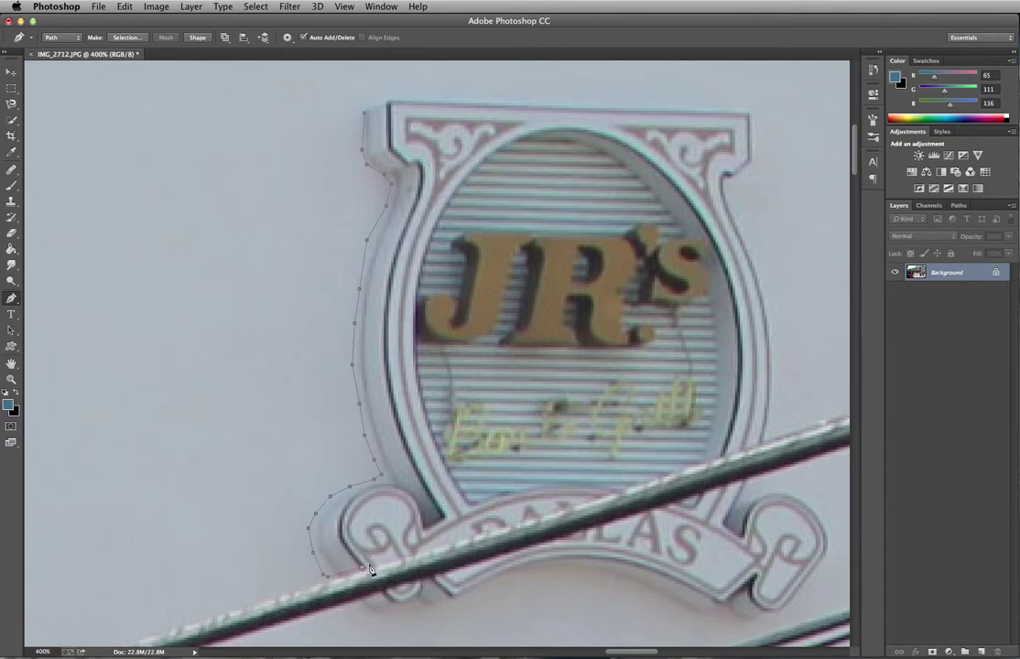
- Continue the path along the rail, up the right edge, across the top, and close it
left_click(567, 506)
left_click(766, 423)
left_click(774, 324)
left_click(762, 287)
left_click(757, 262)
left_click(744, 233)
left_click(728, 177)
left_click(742, 175)
left_click(761, 141)
left_click(757, 116)
left_click(693, 101)
left_click(476, 96)
left_click(393, 93)
left_click(371, 98)
left_click(367, 114)
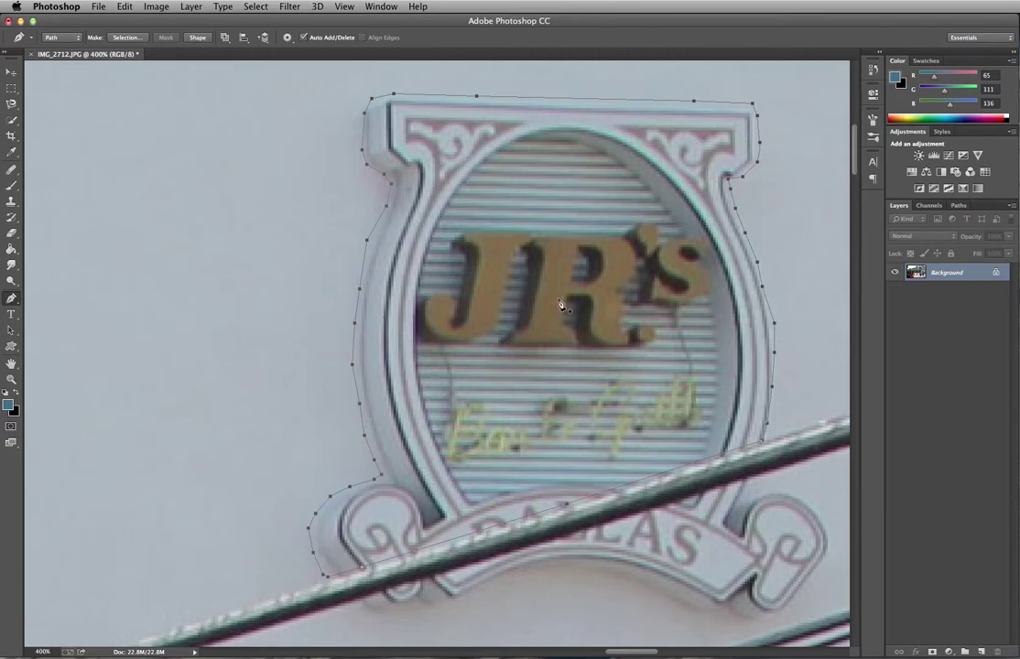
- Turn the sign path into a selection, Content-Aware fill it, and deselect
left_click(139, 40)
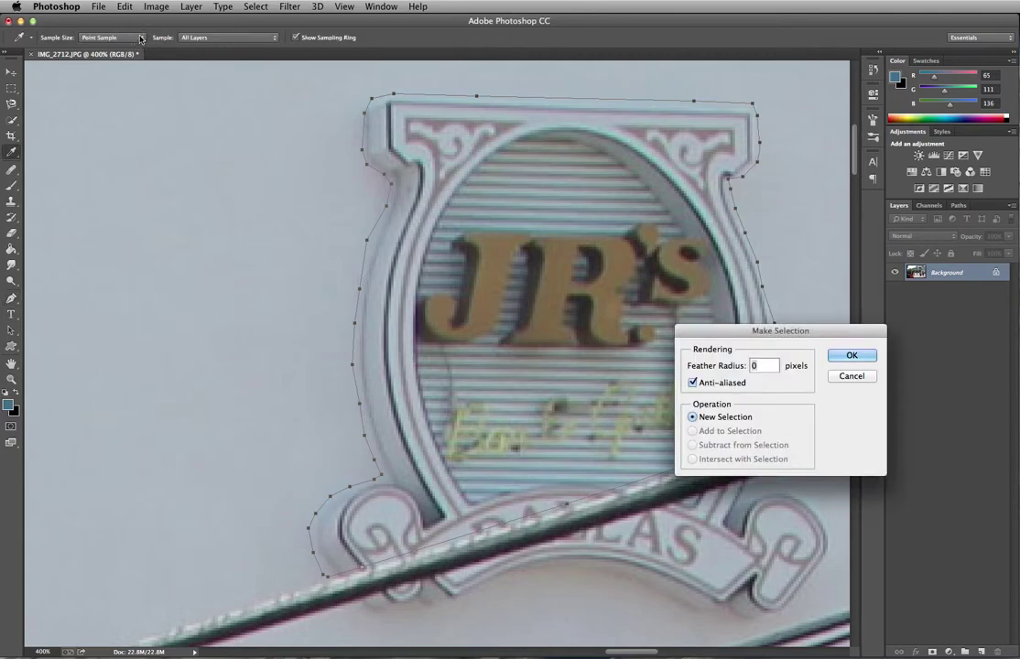
left_click(858, 354)
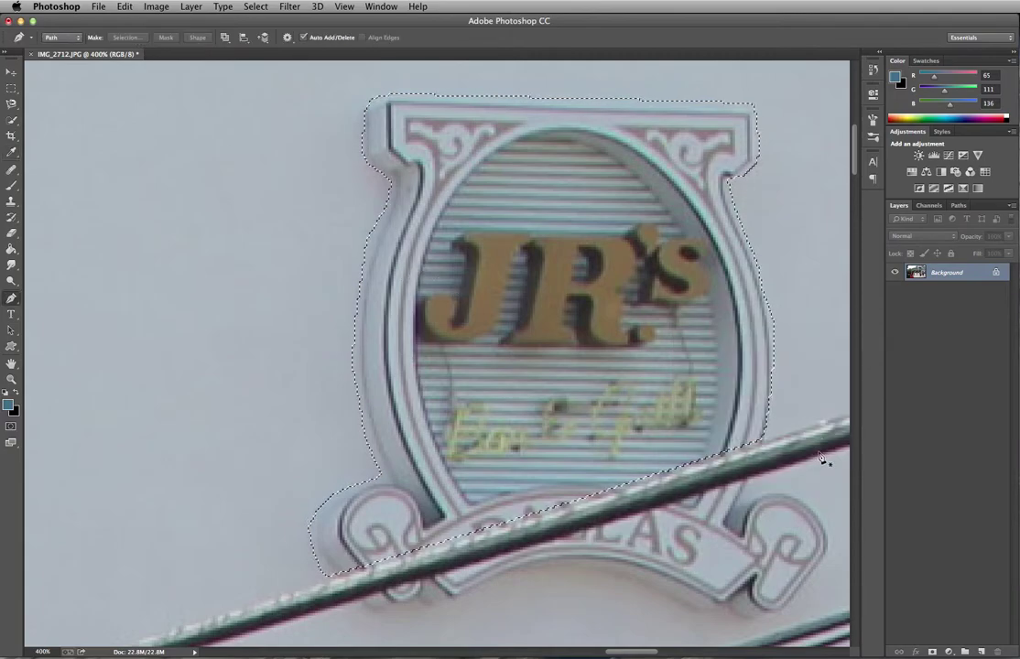
left_click(155, 6)
mouse_move(125, 5)
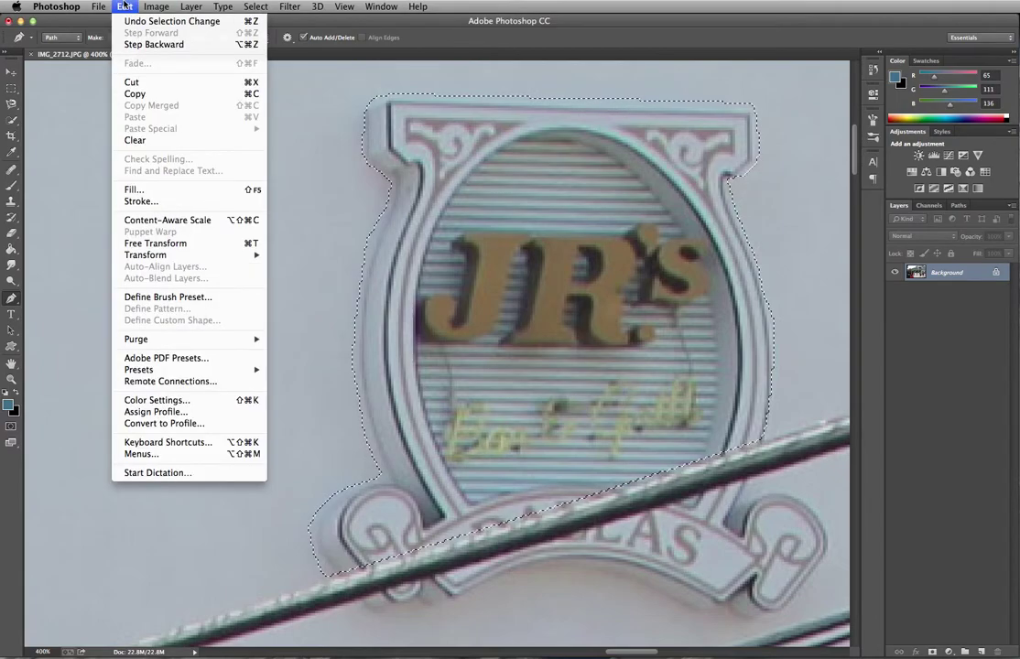
left_click(160, 190)
left_click(763, 353)
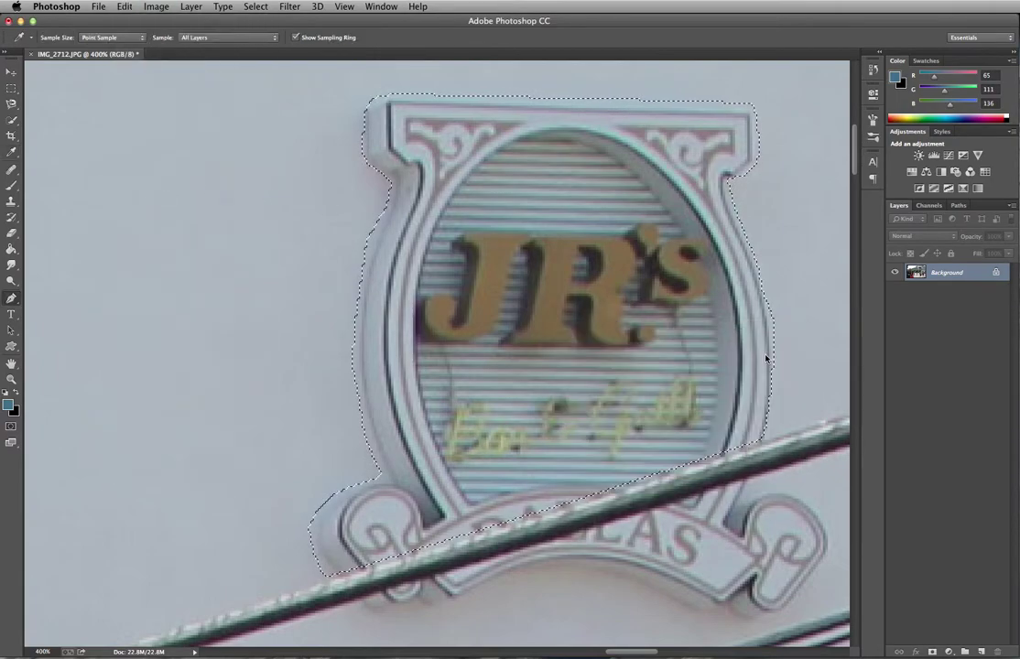
key("super+d")
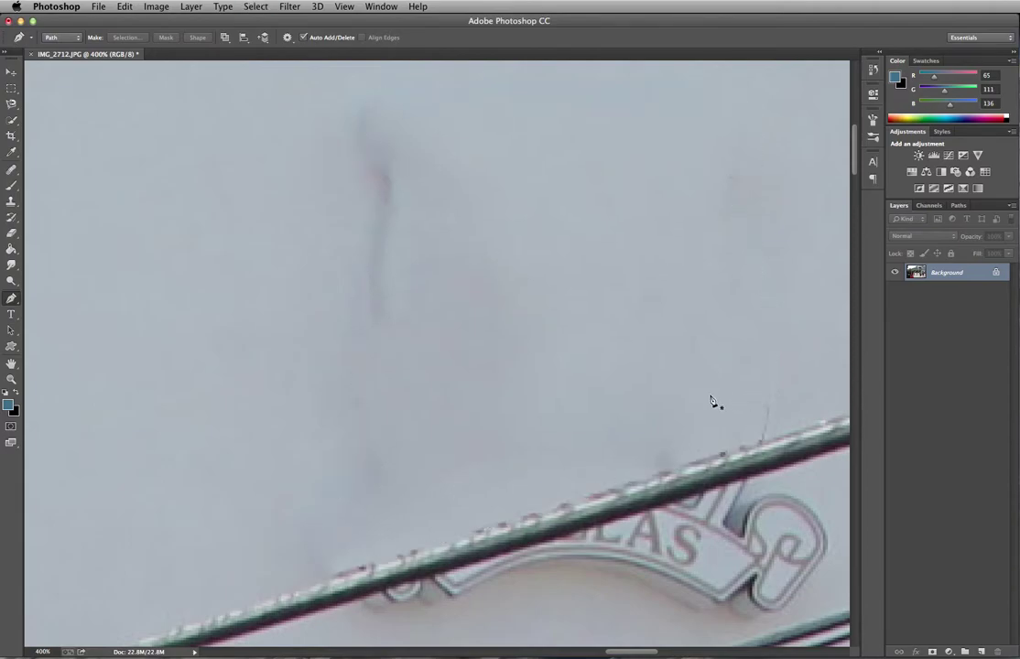
scroll(664, 386, "down", 2)
scroll(664, 386, "up", 4)
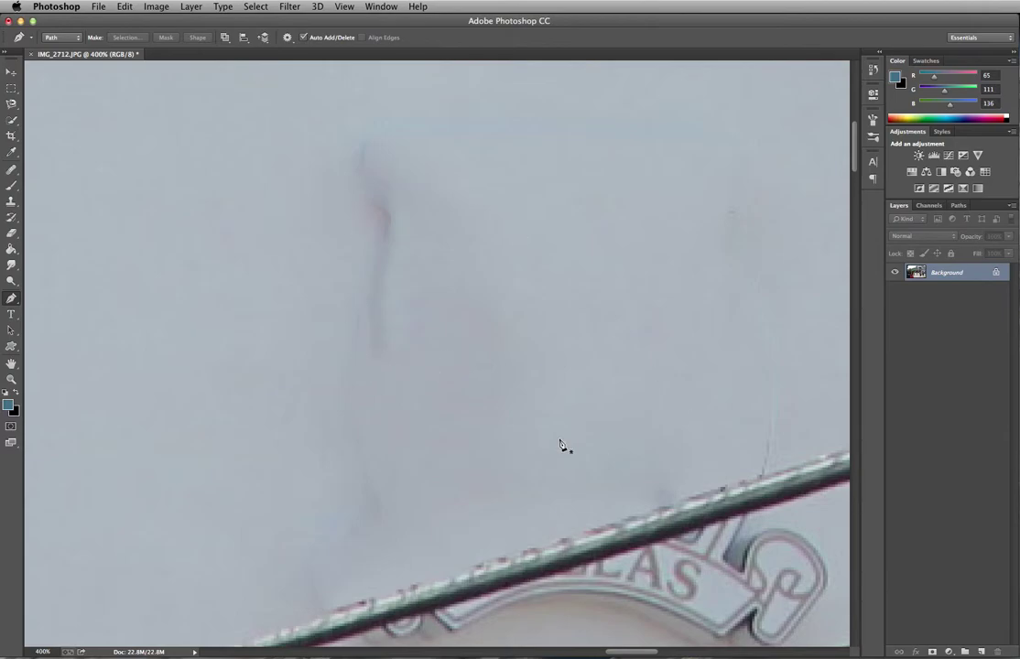
- Pen-outline the smudged wall area, make it a selection, and Content-Aware fill it
left_click(337, 122)
left_click(307, 394)
left_click(815, 368)
left_click(803, 113)
left_click(337, 123)
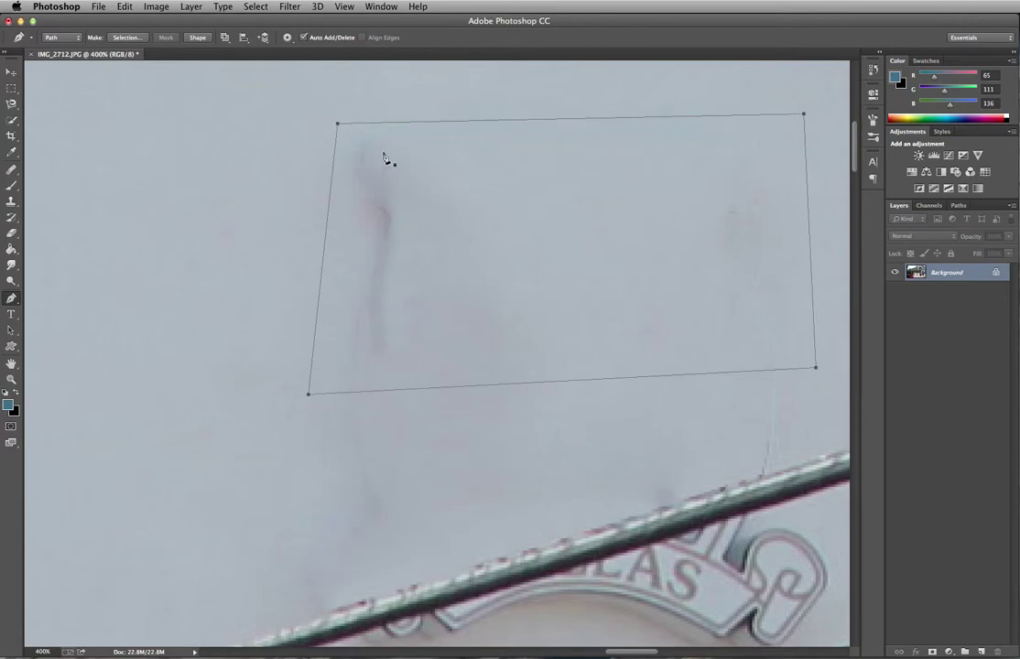
left_click(126, 38)
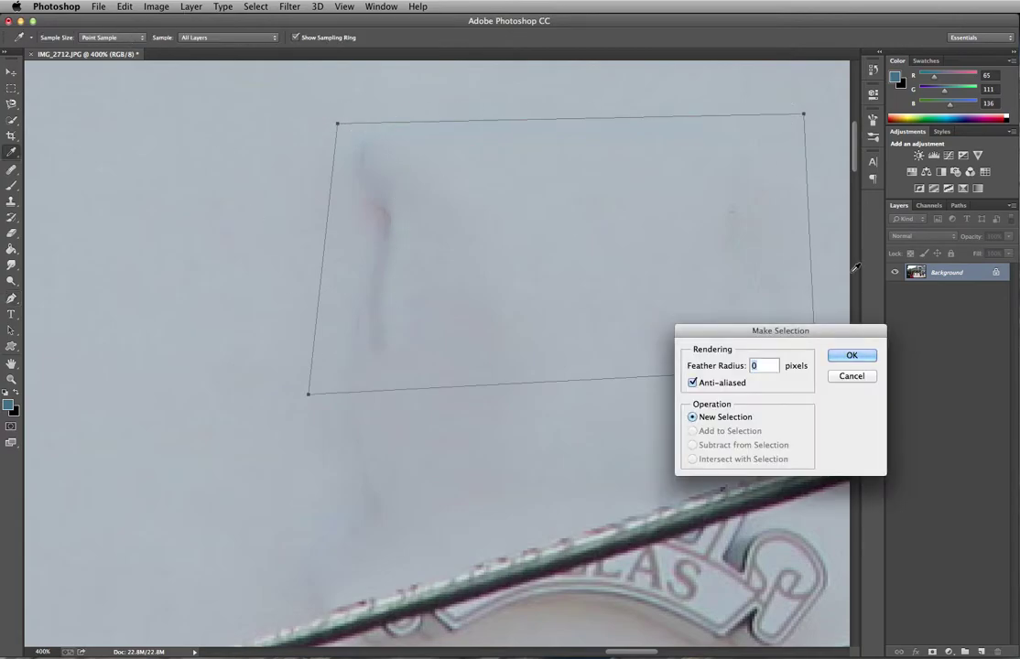
left_click(867, 355)
left_click(132, 6)
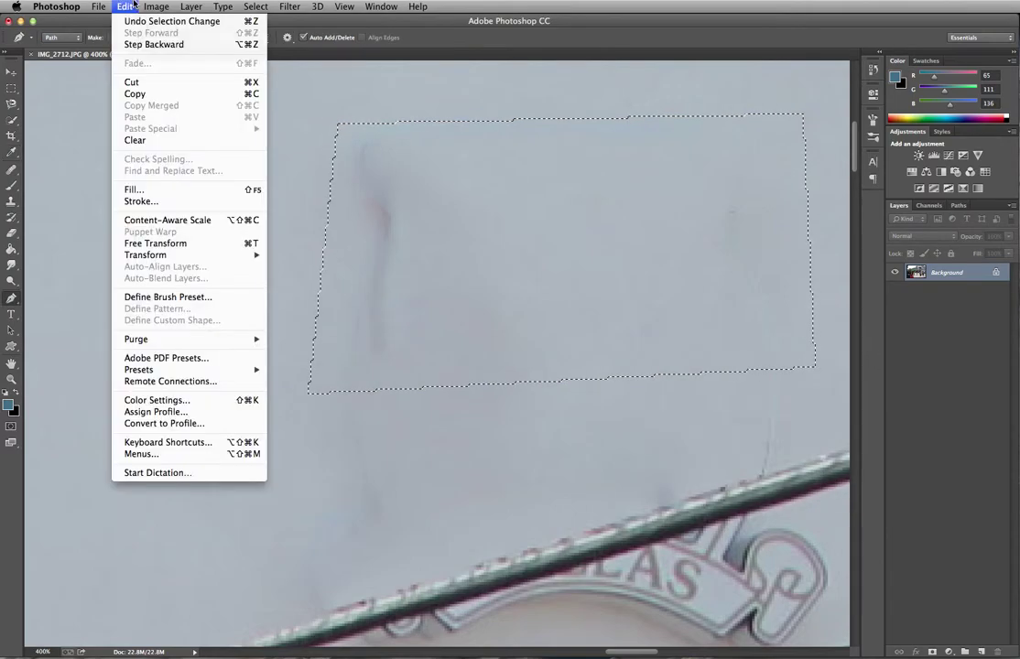
key("Escape")
left_click(124, 6)
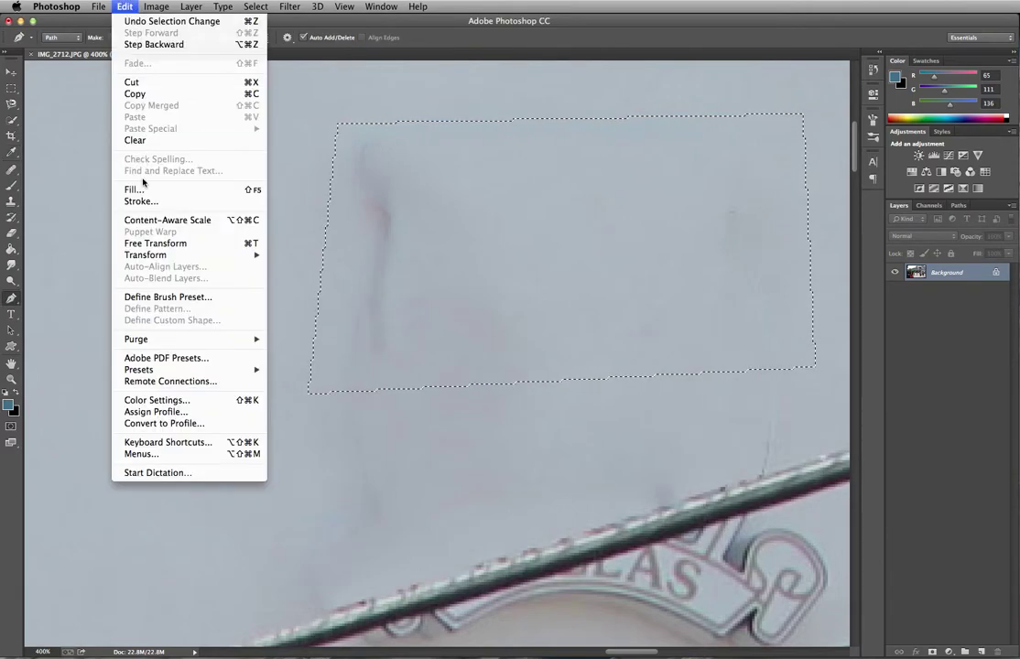
left_click(144, 188)
left_click(759, 353)
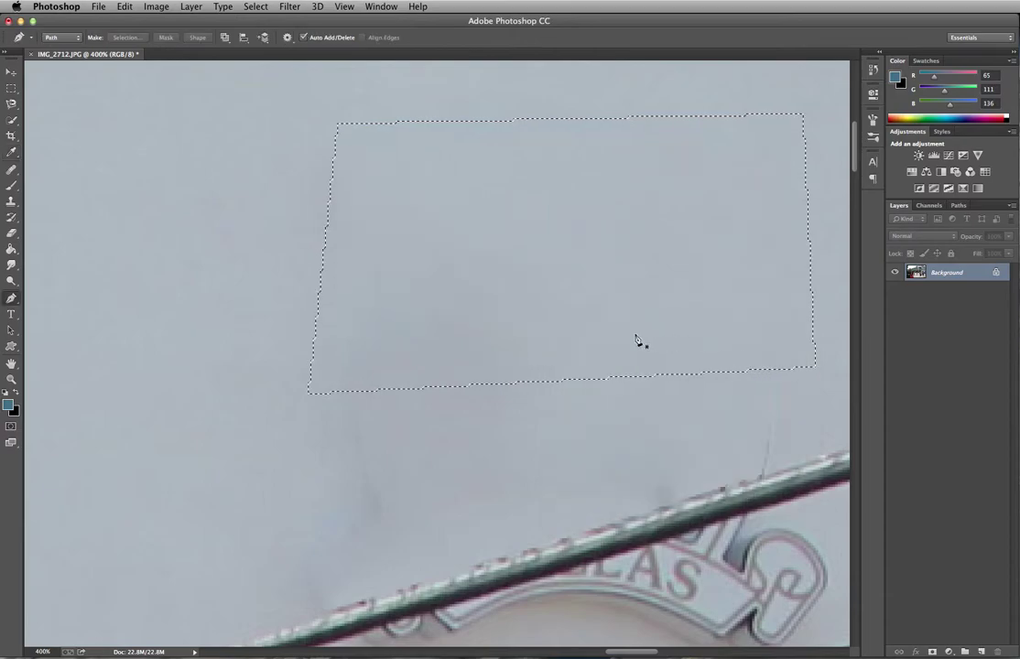
- Outline the wall patch above the wire, make it a selection, and Content-Aware fill it
left_click(310, 395)
key("ctrl+d")
left_click(305, 608)
left_click(779, 463)
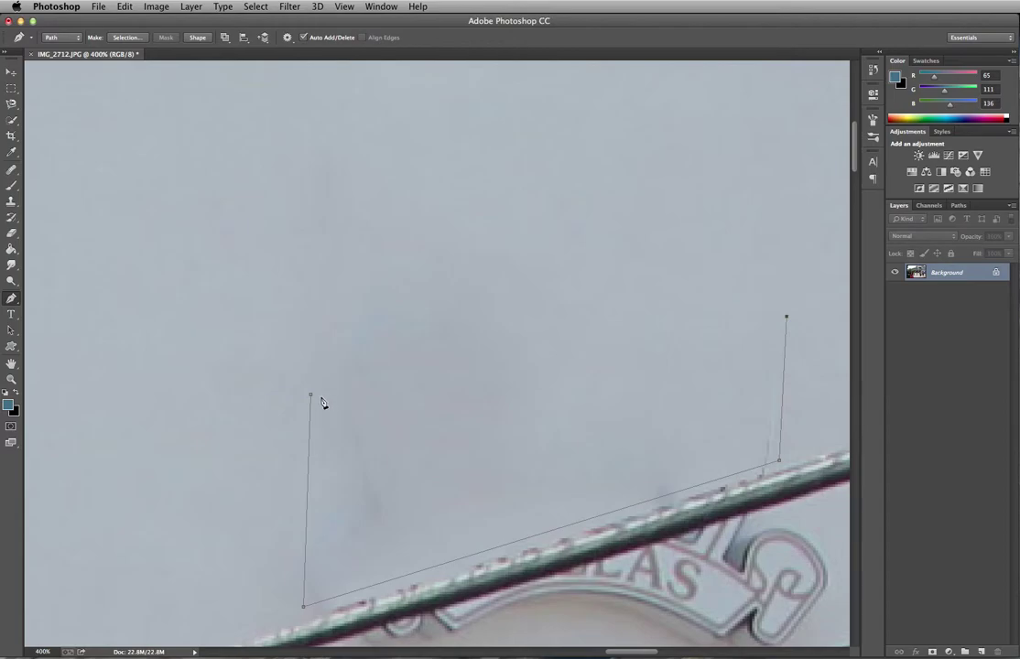
left_click(114, 36)
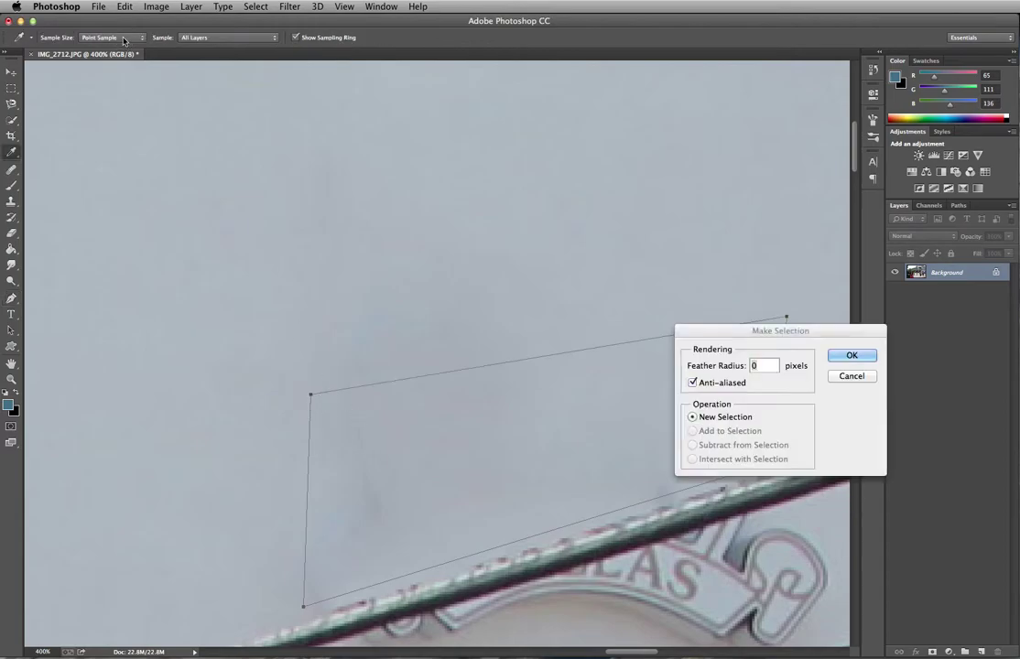
left_click(844, 357)
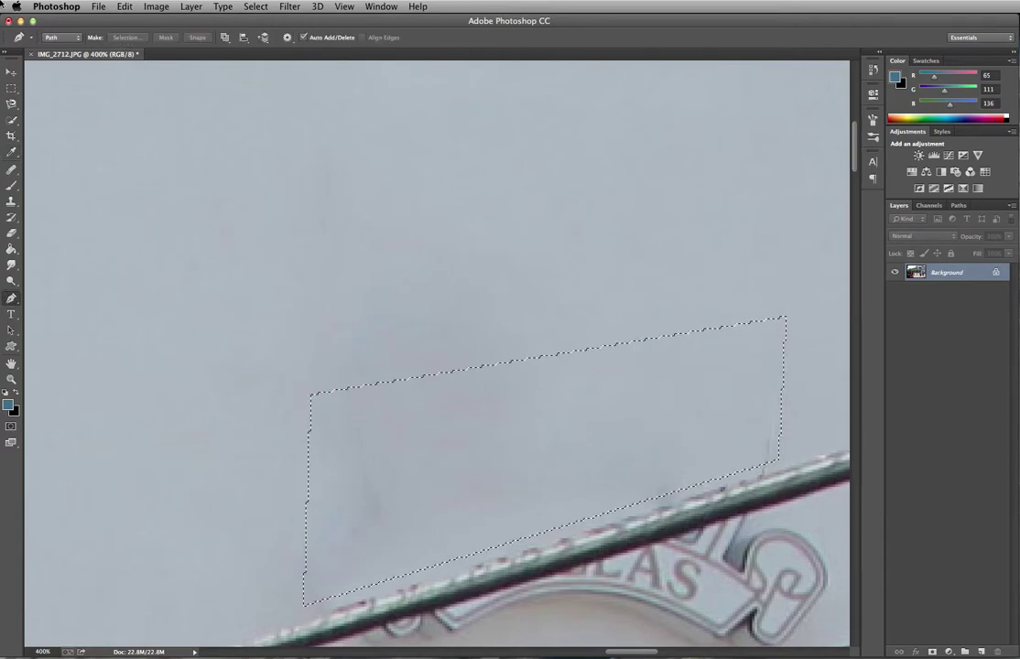
left_click(126, 6)
left_click(117, 165)
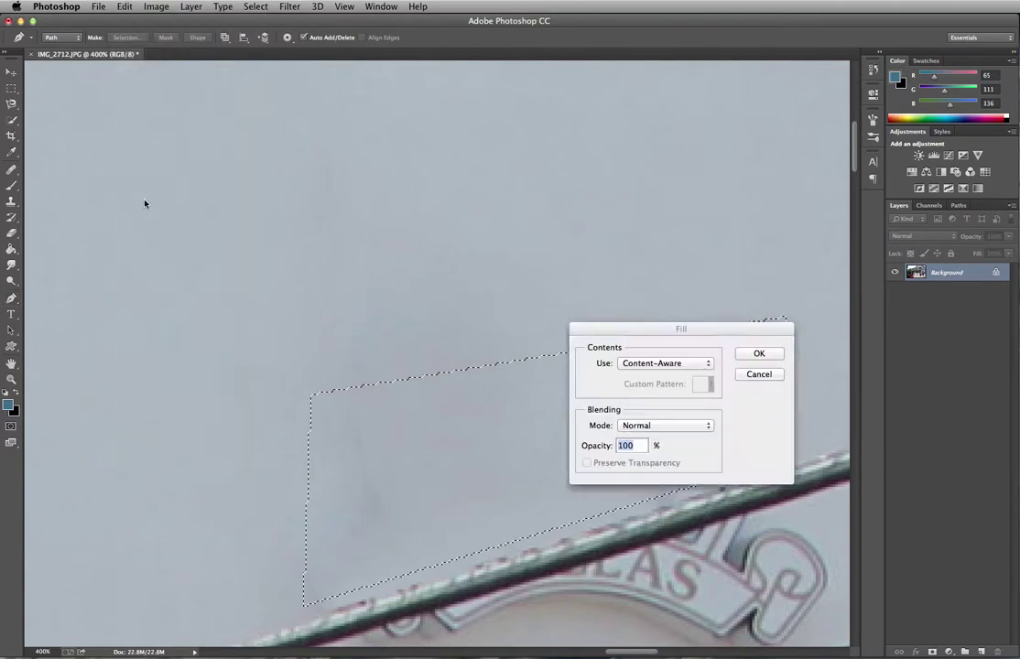
left_click(768, 357)
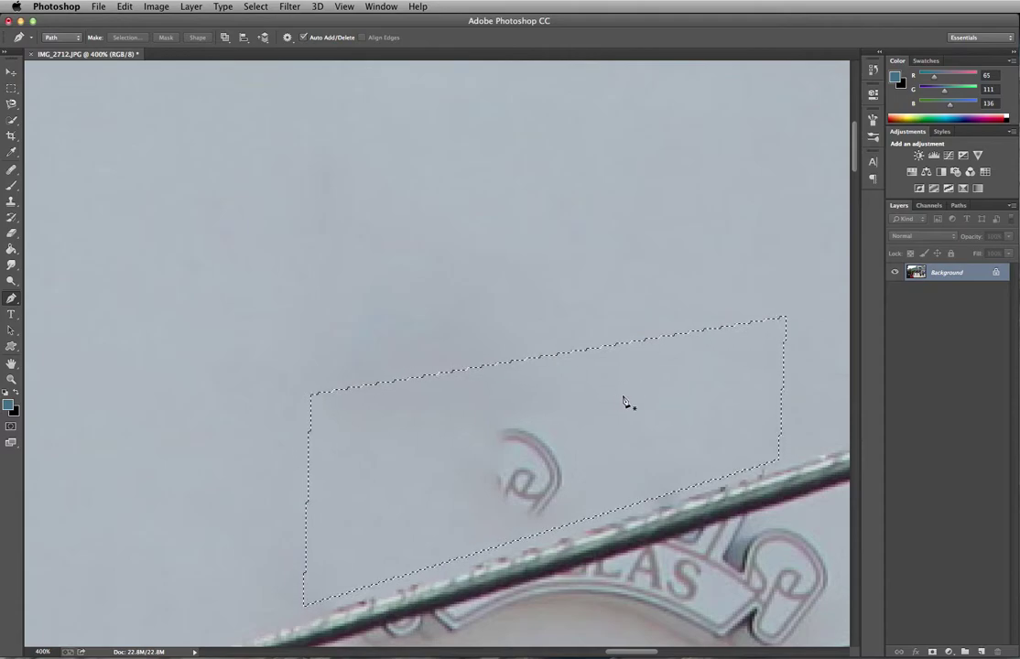
- Pen-outline the stray logo curl, make it a selection, and Content-Aware fill it away
left_click(432, 418)
left_click(469, 530)
left_click(632, 482)
key("super+d")
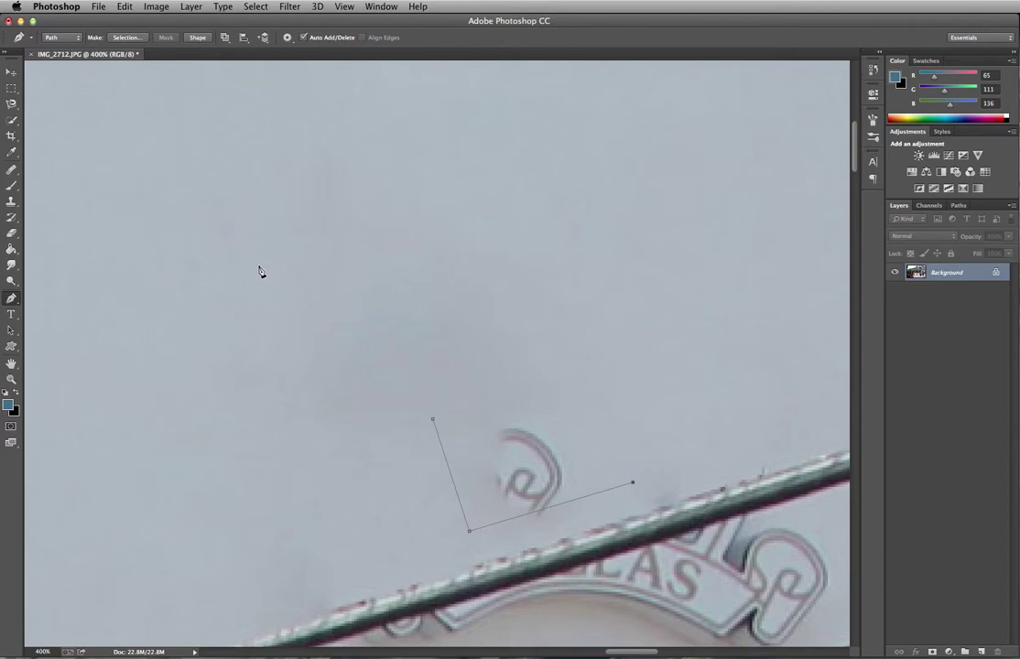
left_click(589, 374)
left_click(433, 420)
left_click(128, 38)
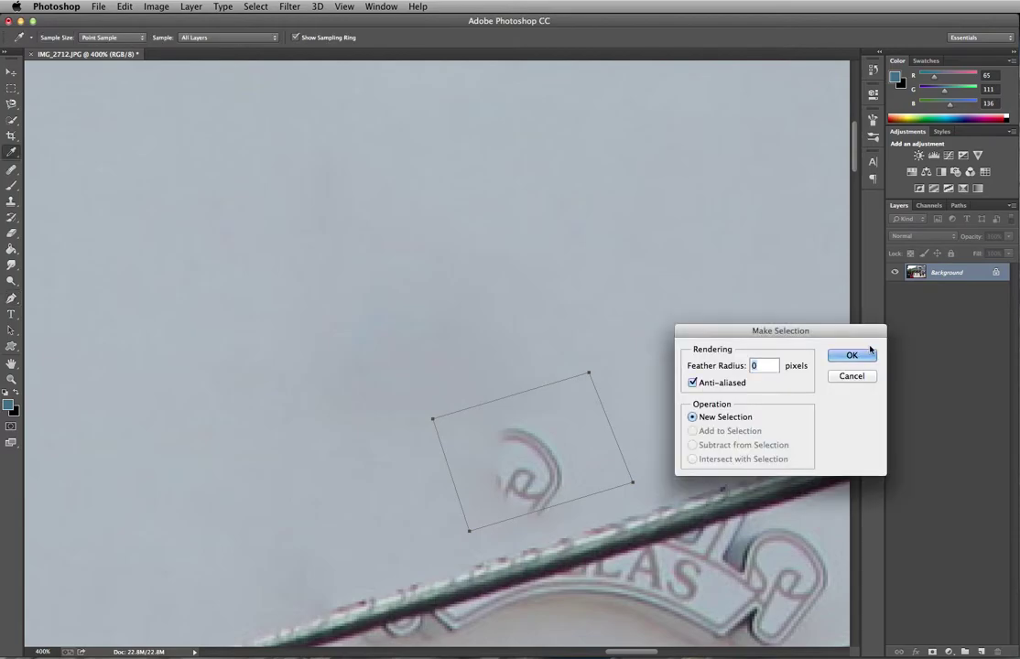
left_click(848, 356)
left_click(125, 6)
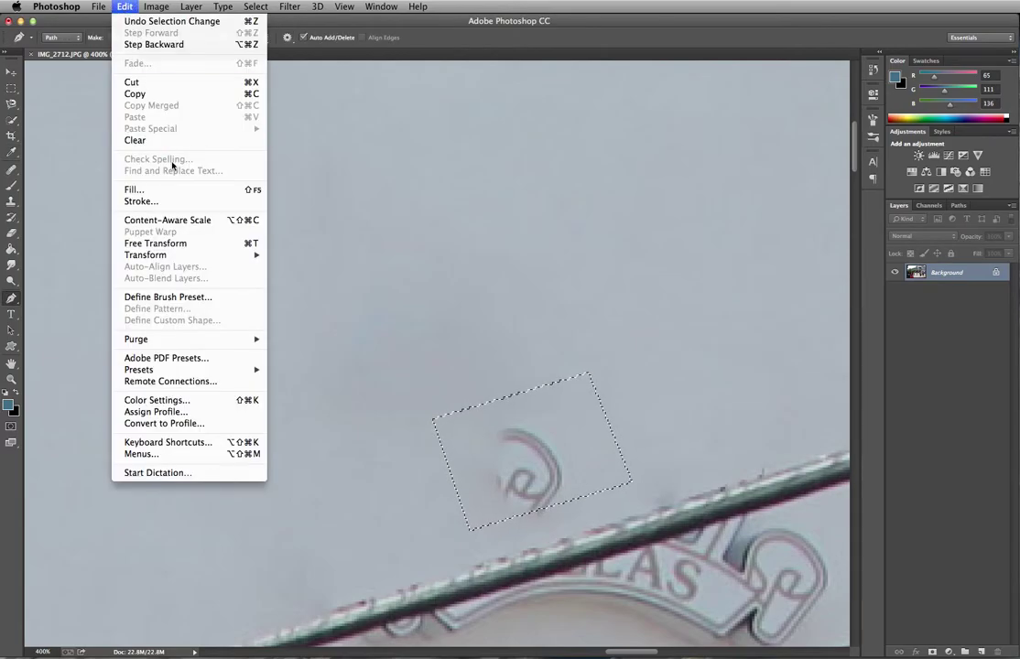
left_click(138, 189)
left_click(758, 353)
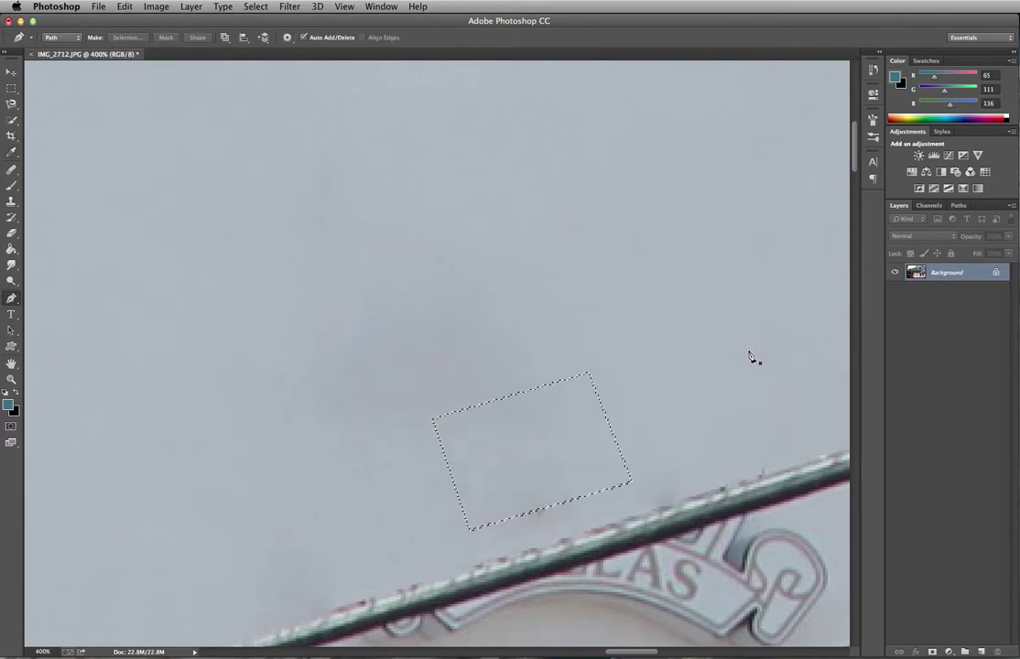
- Deselect, outline the small spot above the wire, and Content-Aware fill it away
scroll(751, 357, "down", 3)
scroll(751, 357, "down", 2)
key("super+d")
left_click_drag(500, 337, 505, 359)
left_click(516, 381)
left_click(589, 363)
left_click(572, 328)
left_click(501, 339)
left_click(126, 38)
left_click(849, 355)
left_click(125, 7)
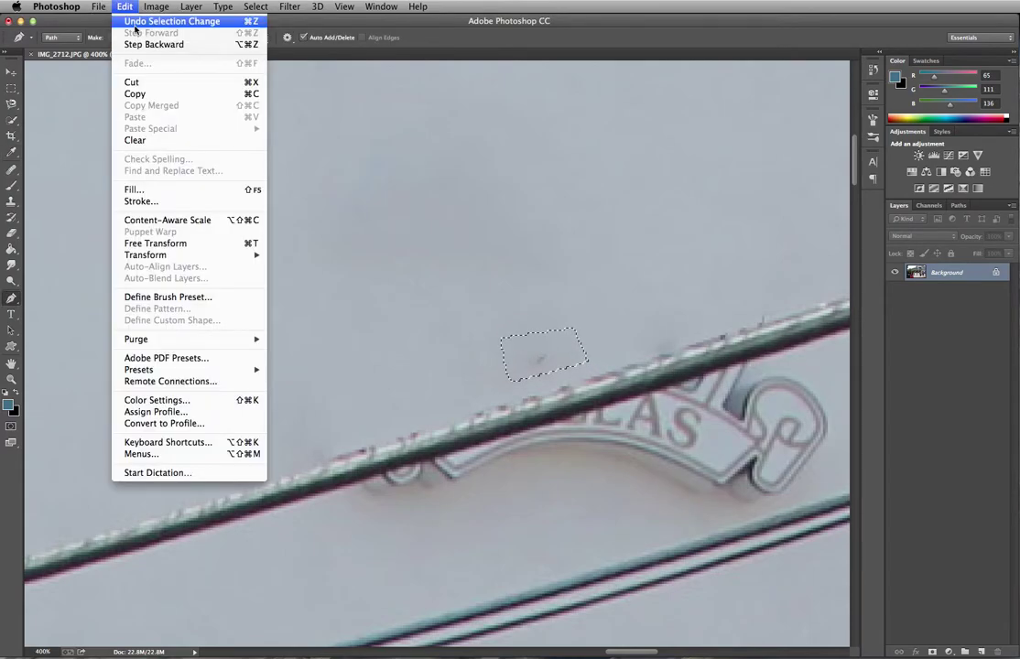
left_click(137, 197)
left_click(769, 356)
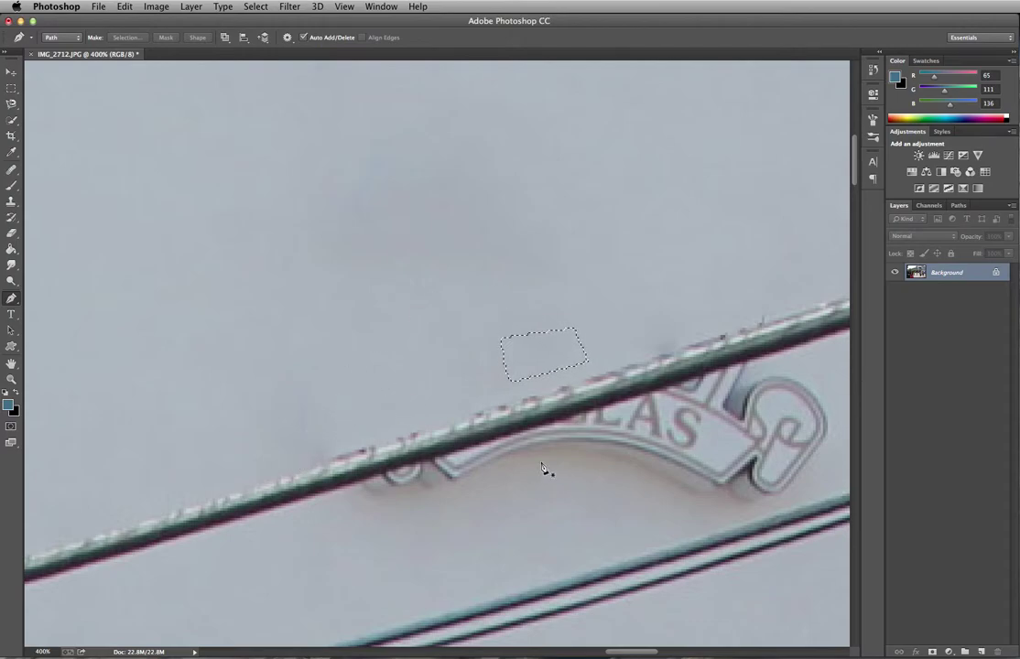
- Deselect, then set the zoom to 100% and then 30% to see the whole photo
key("super+d")
left_click(46, 651)
type("100")
key("Return")
left_click(42, 652)
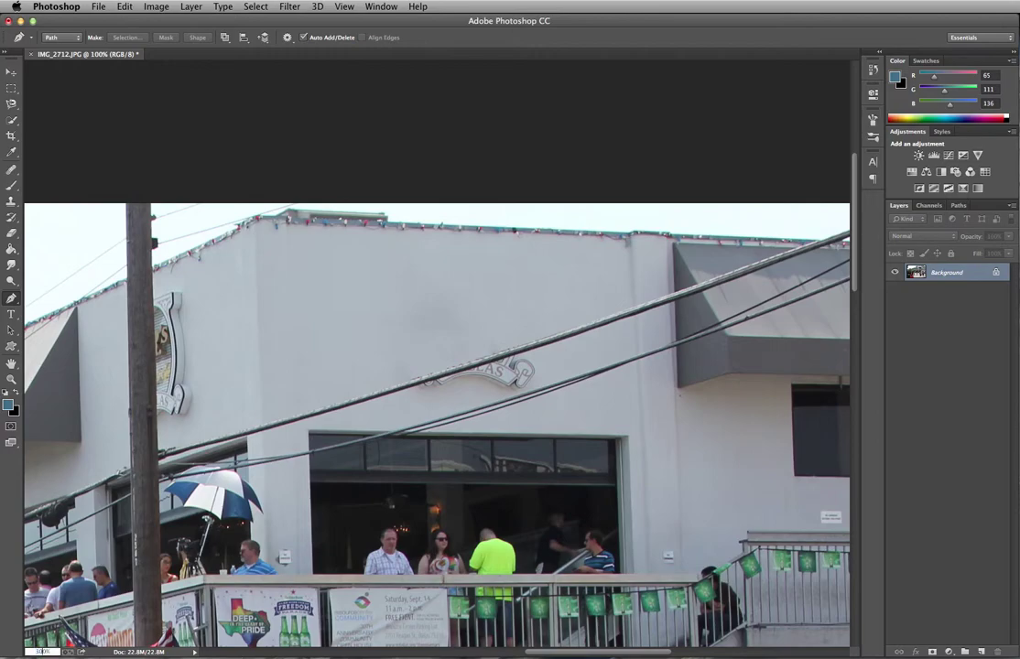
type("30")
key("Return")
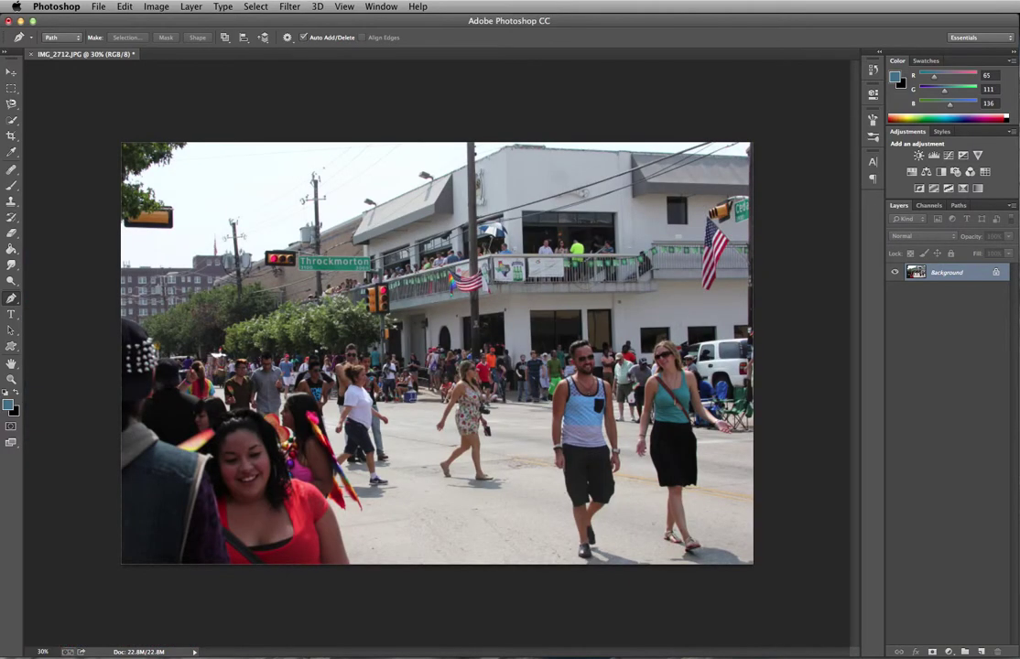